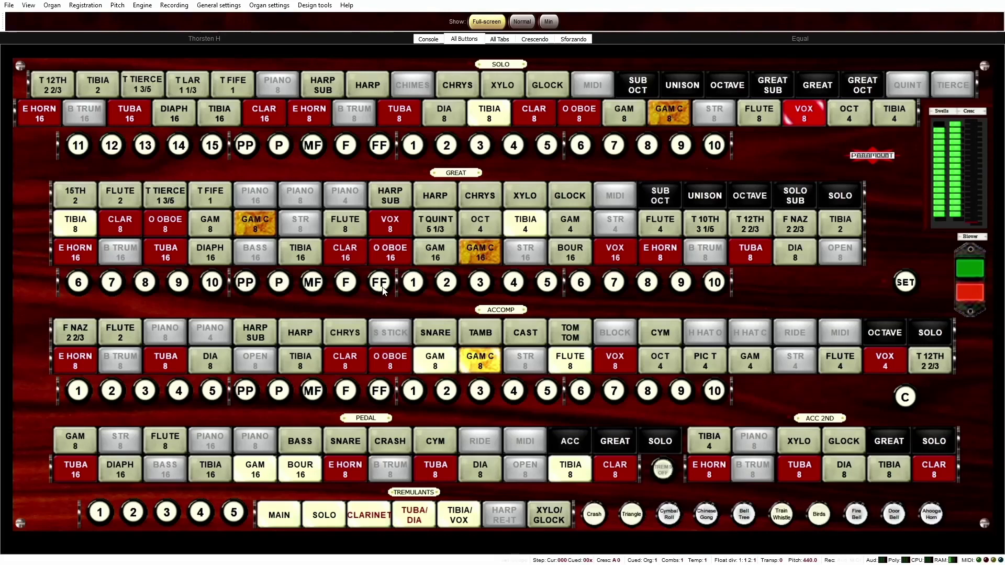
- Audition the Great pistons P, MF, F and FF in turn, finishing back on PP
click(280, 283)
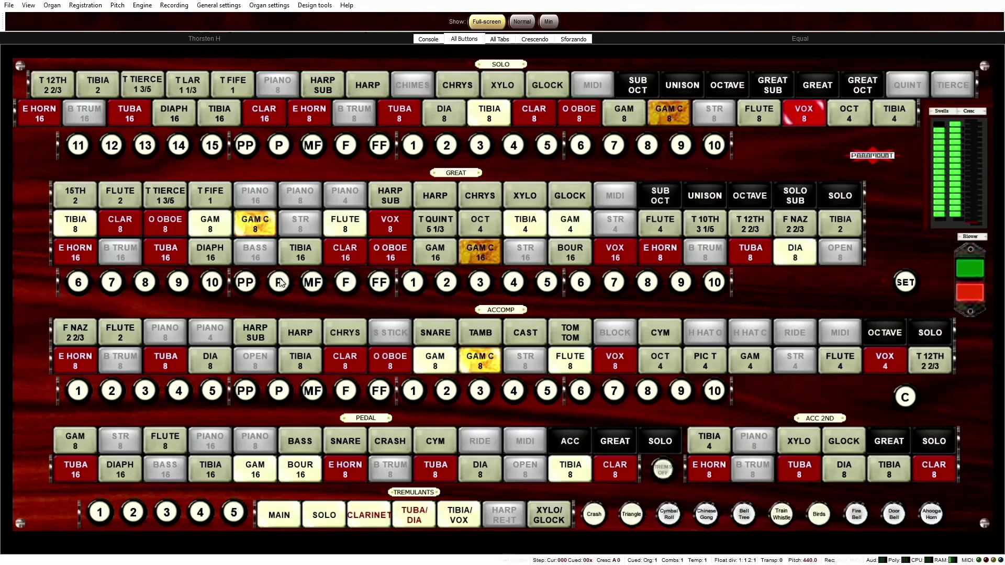
click(312, 282)
click(340, 284)
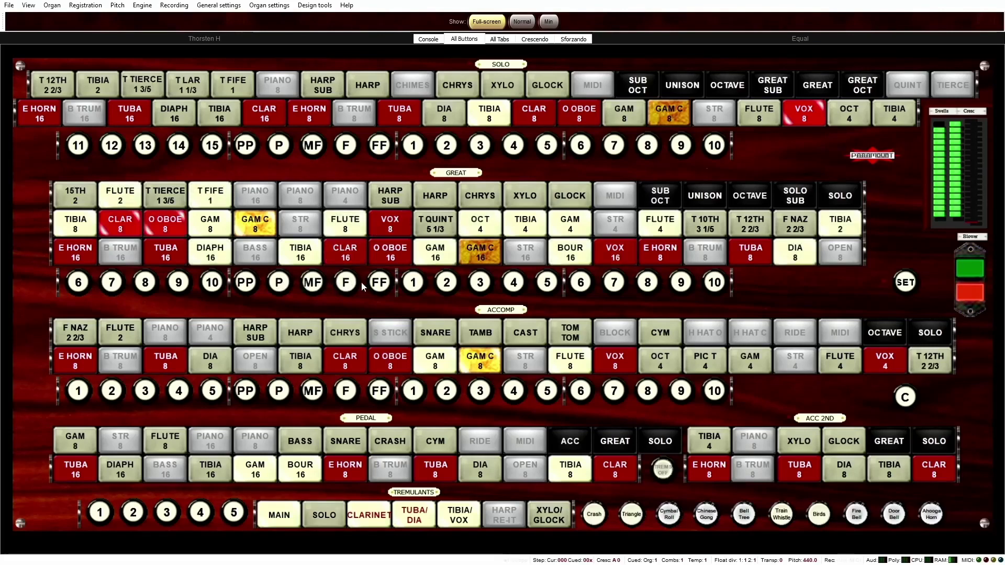
click(379, 283)
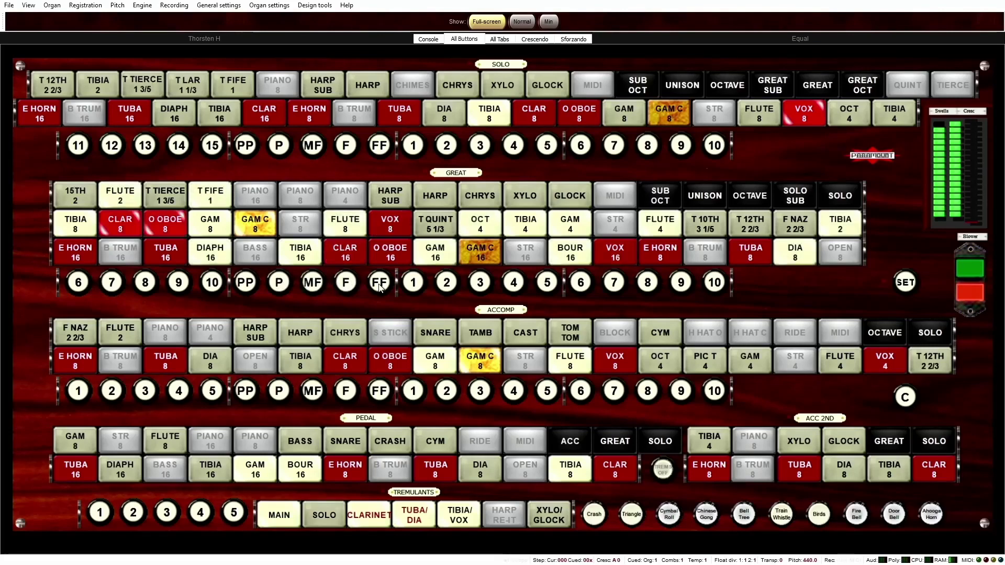
click(246, 283)
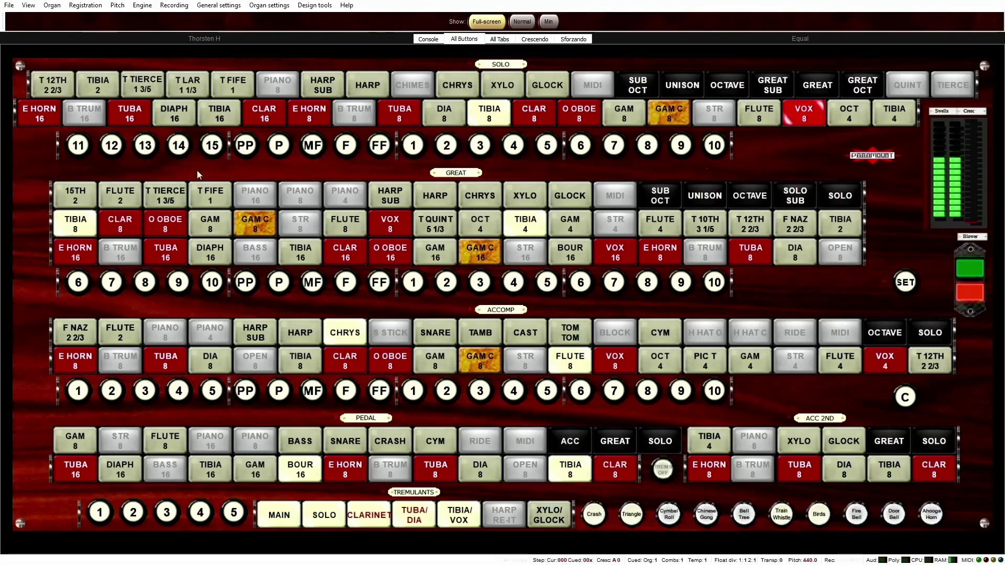
- Recall Great P and add the OCT 4 stop on top of it
click(282, 287)
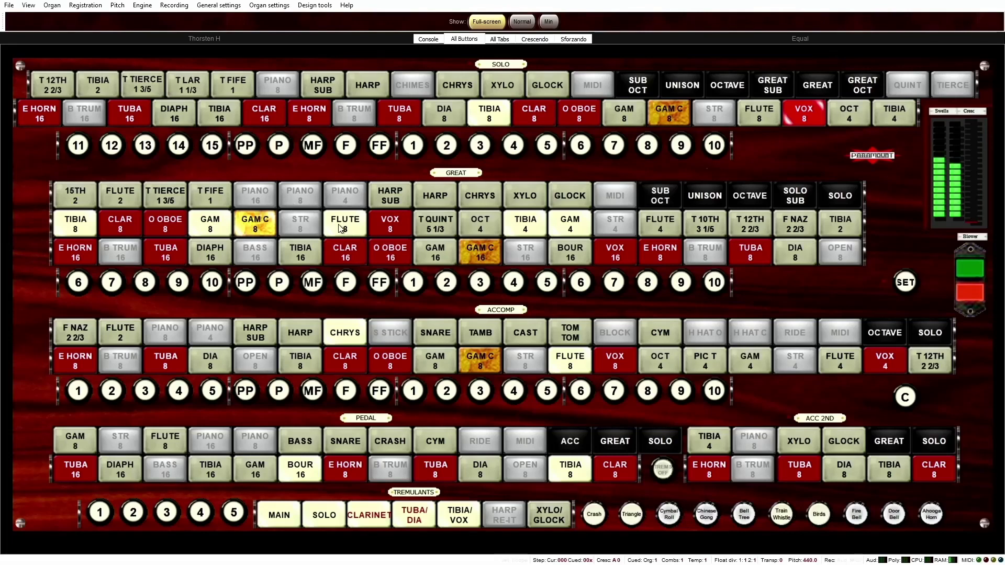
click(480, 224)
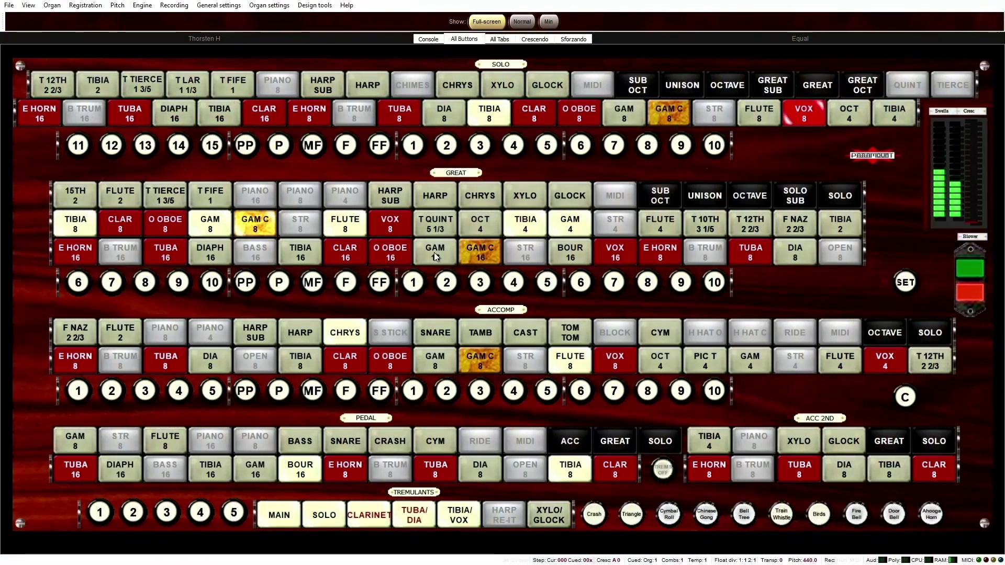
- Starting from Great P, add CLAR 8, VOX 8 and the Great sub-octave coupler
click(313, 283)
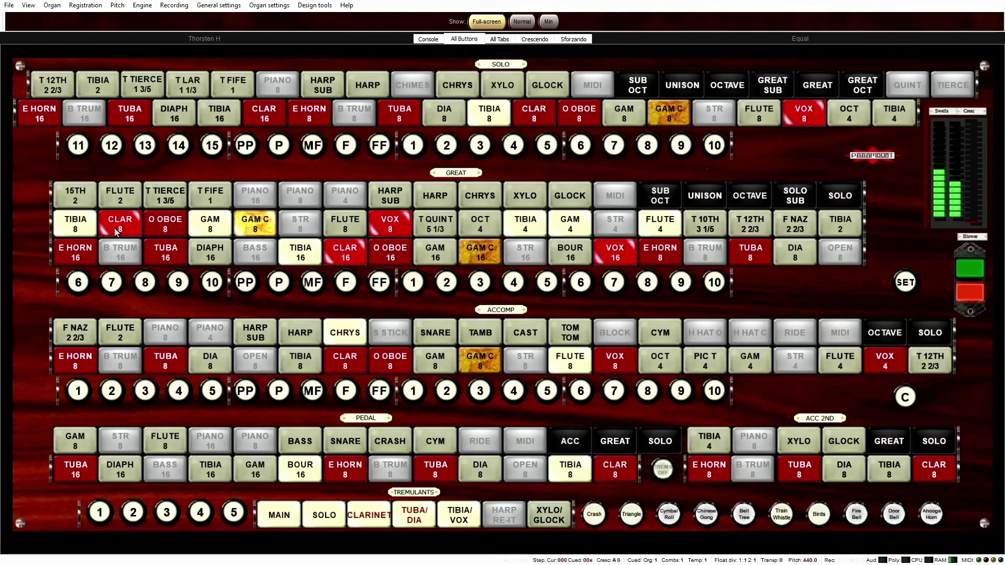
click(313, 283)
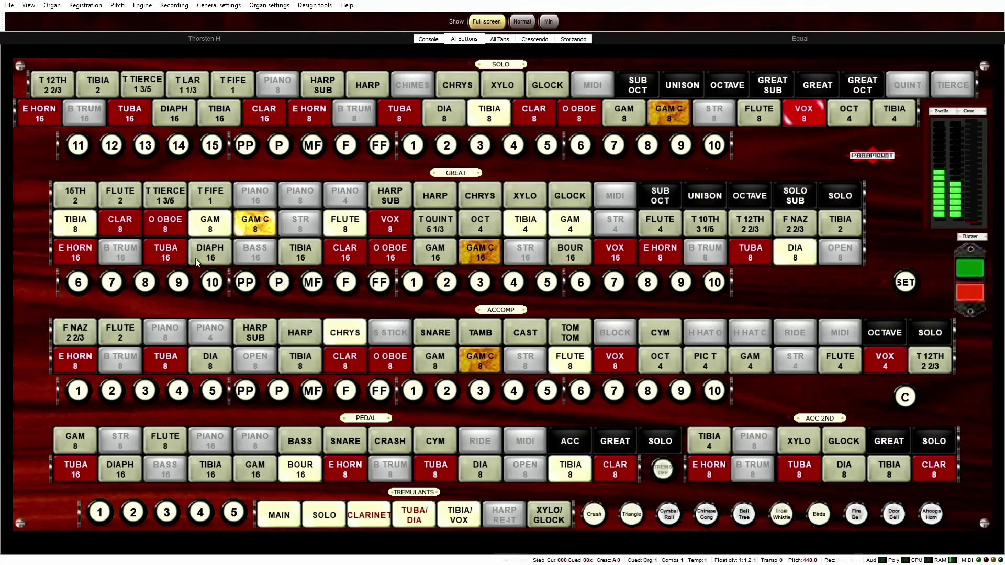
click(131, 233)
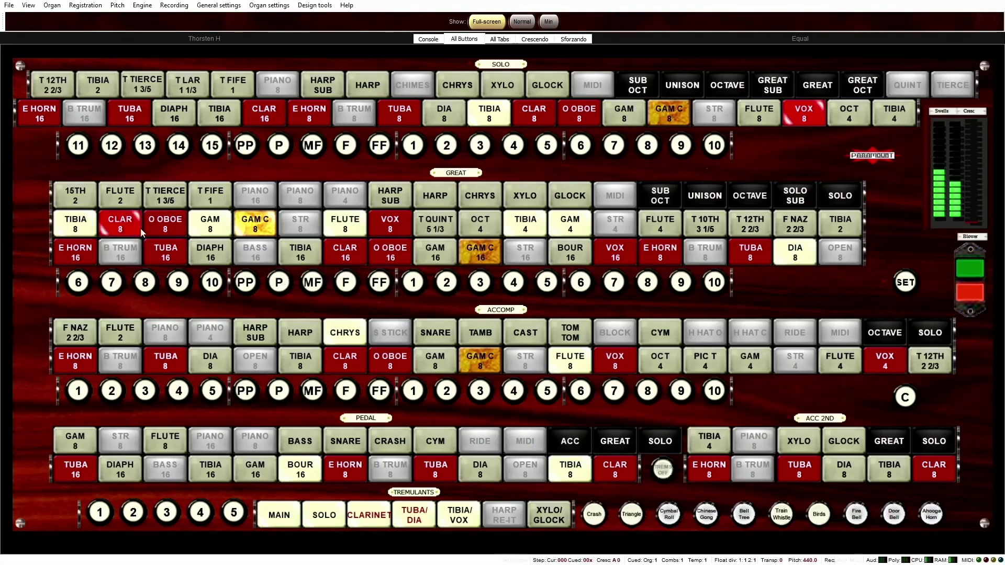
click(381, 232)
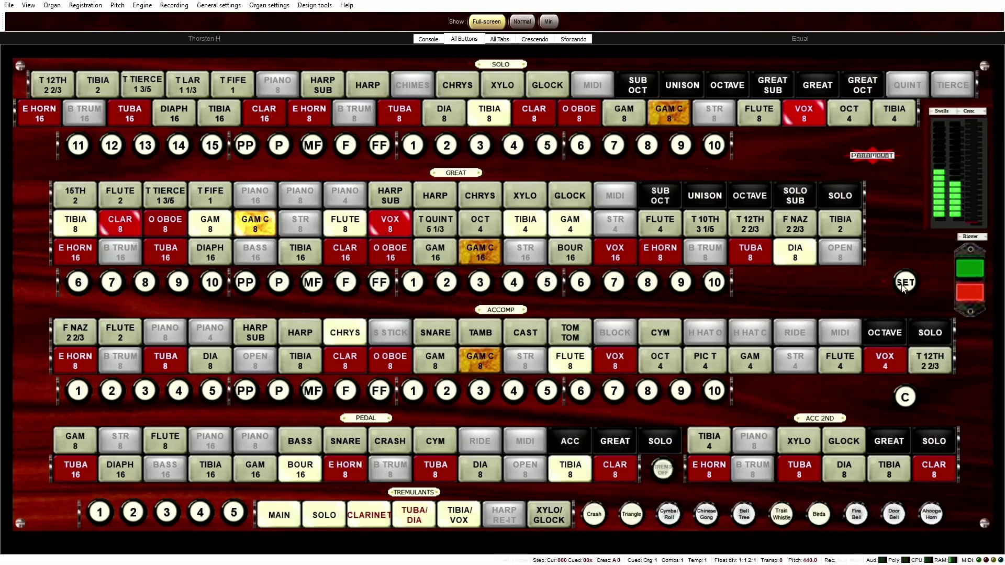
click(649, 202)
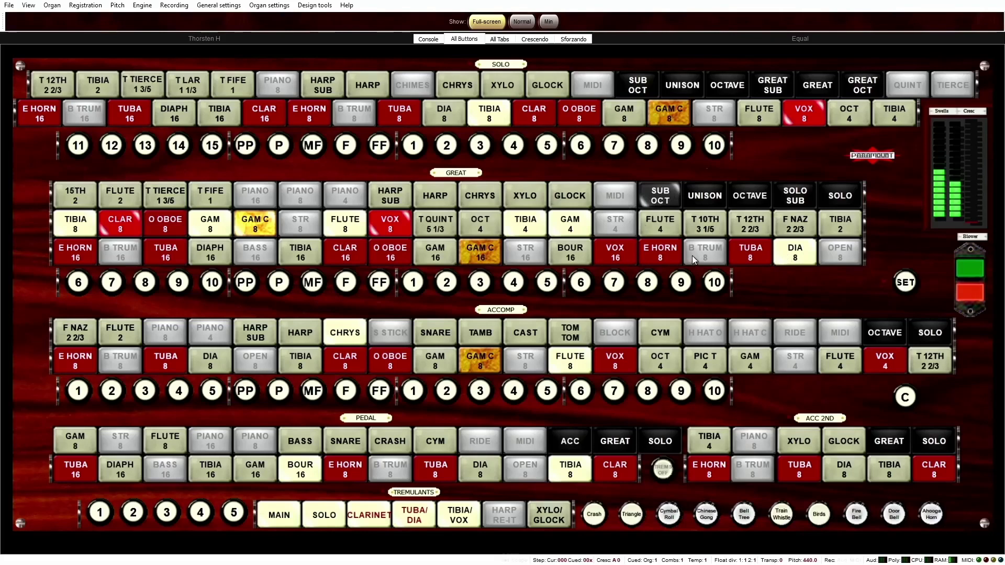
- Toggle the Great SUB OCT coupler on and off, leaving it off
click(654, 198)
click(667, 198)
click(670, 206)
click(668, 203)
click(669, 199)
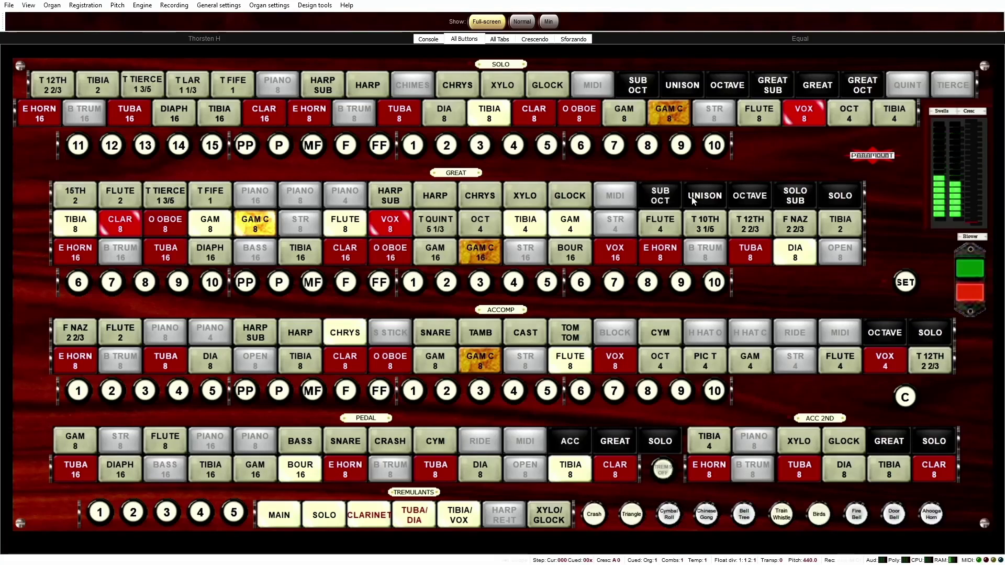
- Store the registration on the Great MF piston with SET, then compare P and MF
click(905, 282)
click(905, 282)
click(906, 282)
click(282, 283)
click(319, 283)
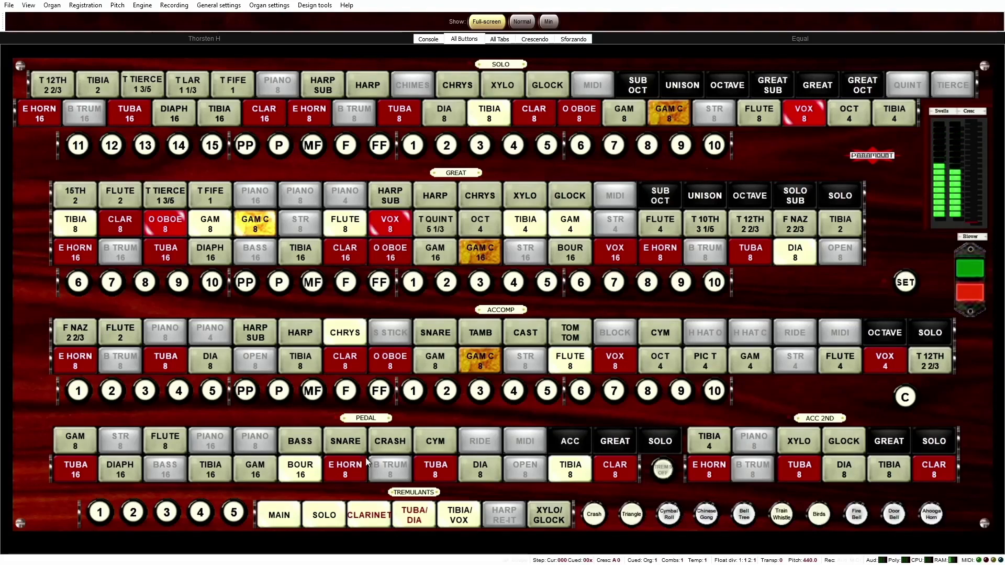
- Recall Great F and swap the Pedal Tibia 16 for Gamba 16
click(343, 276)
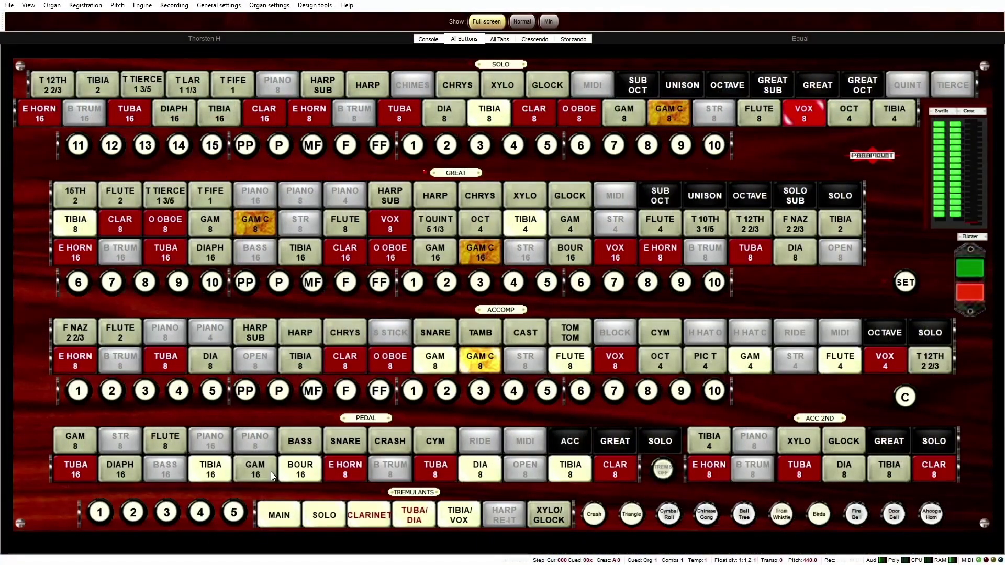
click(271, 472)
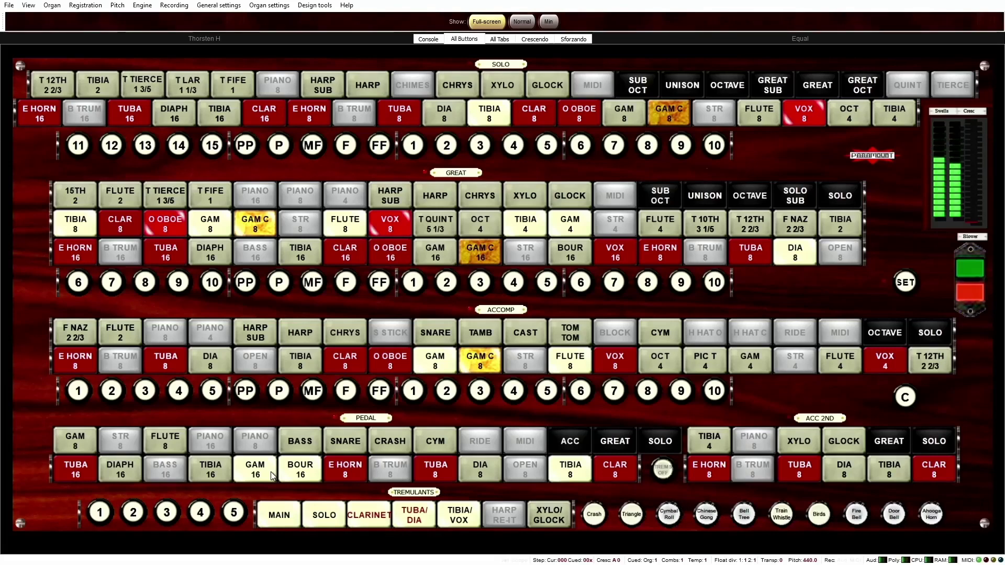
- Add the Great SUB OCT coupler to the enriched Great registration
click(660, 198)
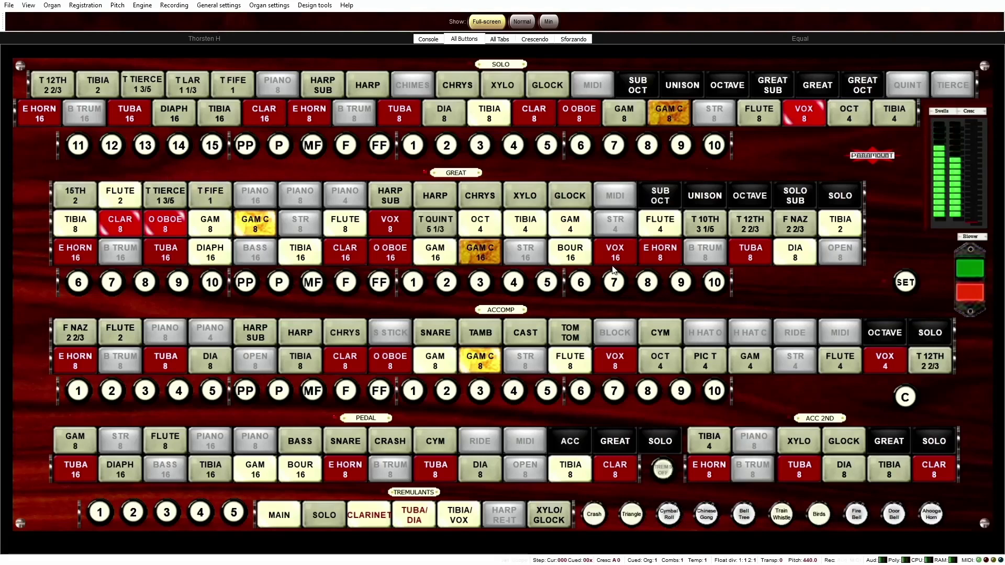
- Recall the full-reed FF combination, then a lighter stored Great flue-chorus combination
click(375, 285)
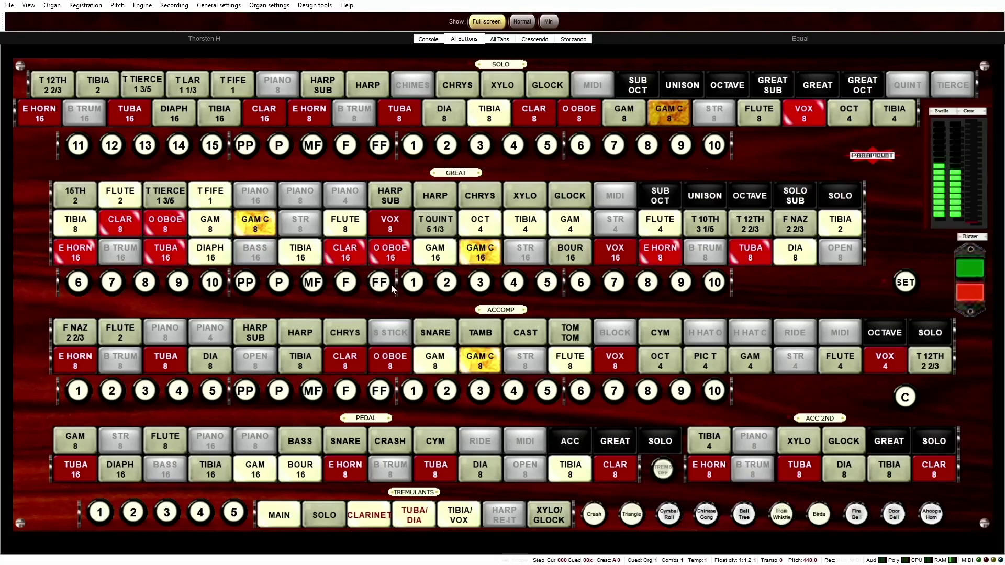
click(480, 283)
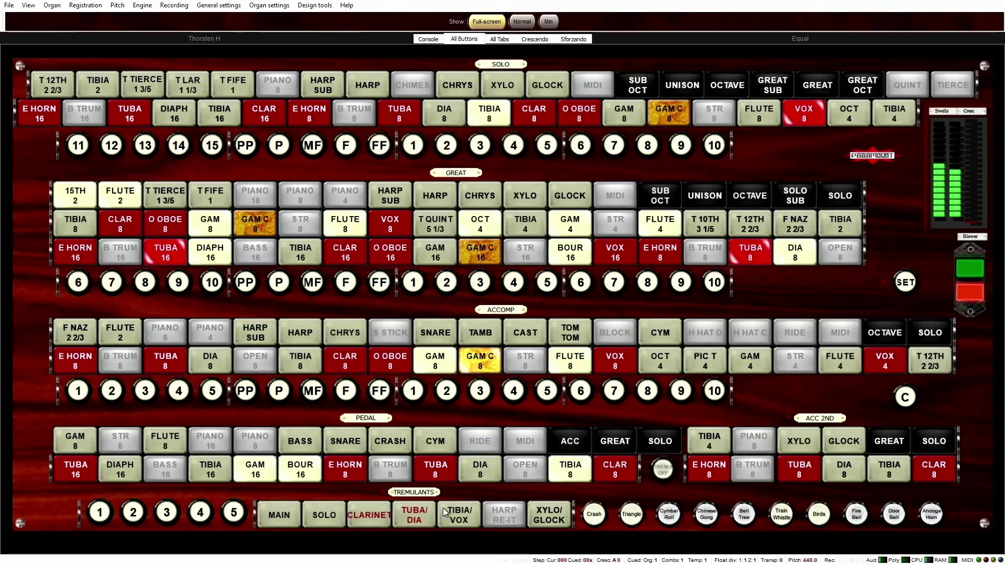
click(756, 194)
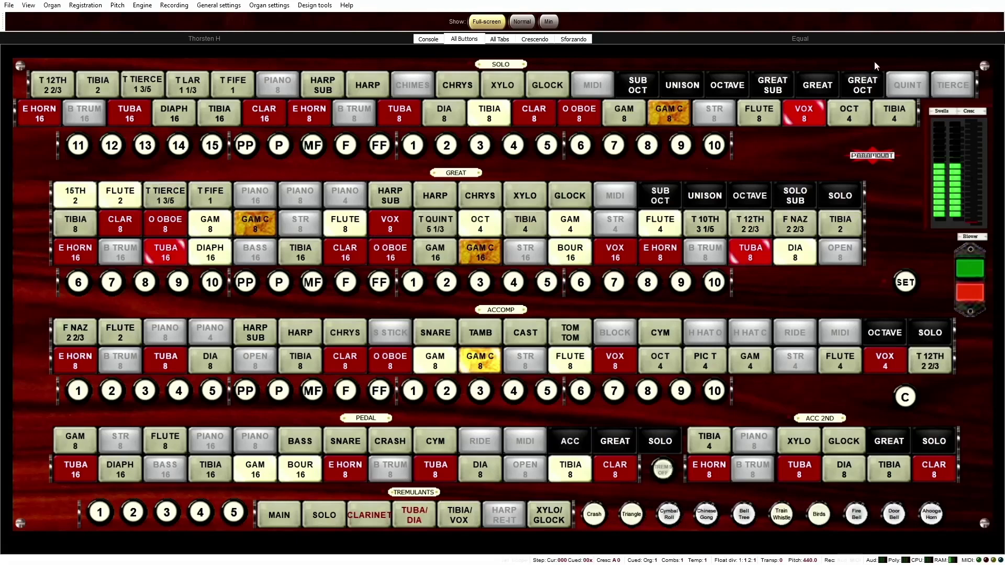
click(754, 196)
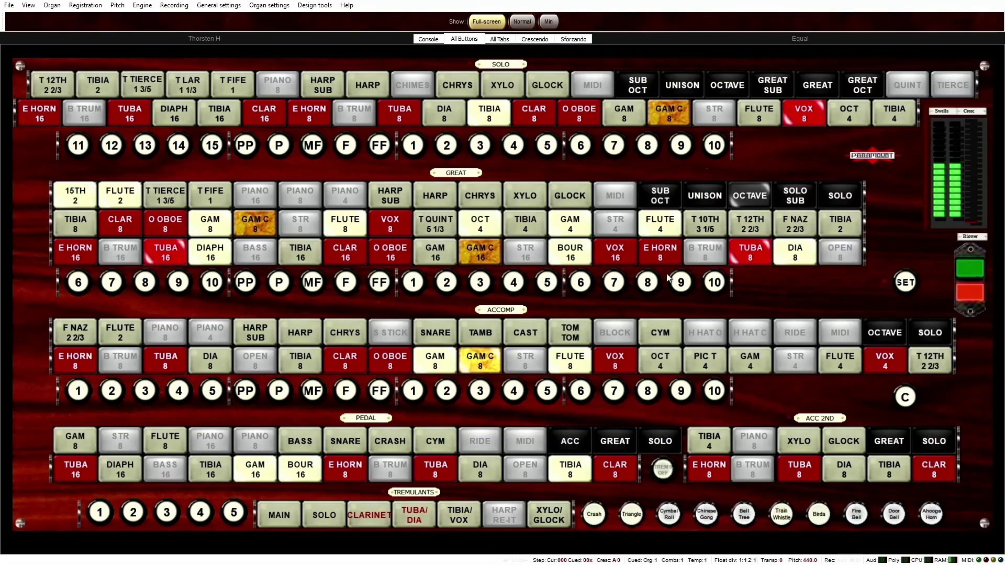
- Audition Great combinations 5, 6, 7, 4, 3, 2 and 8 in turn
click(546, 283)
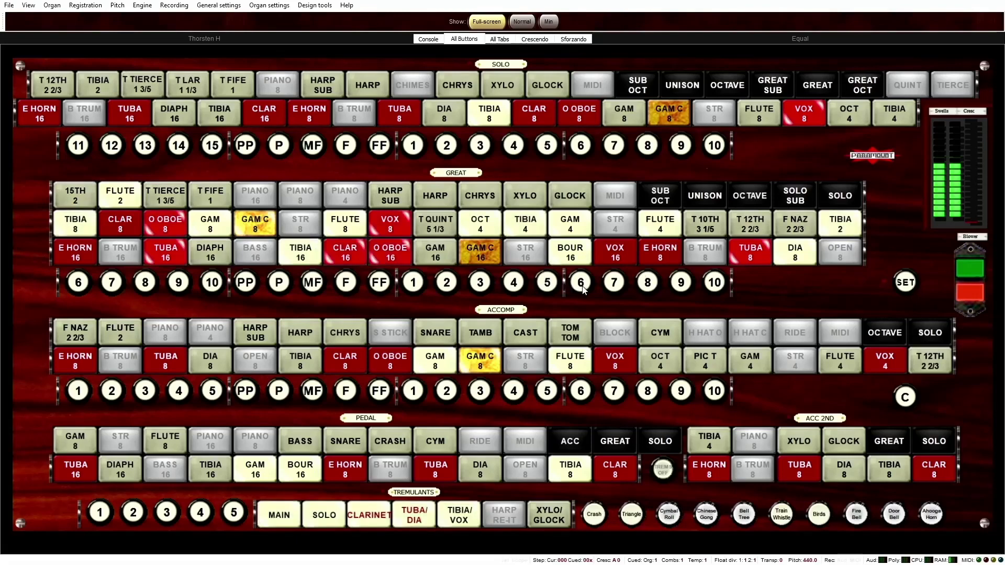
click(580, 285)
click(617, 286)
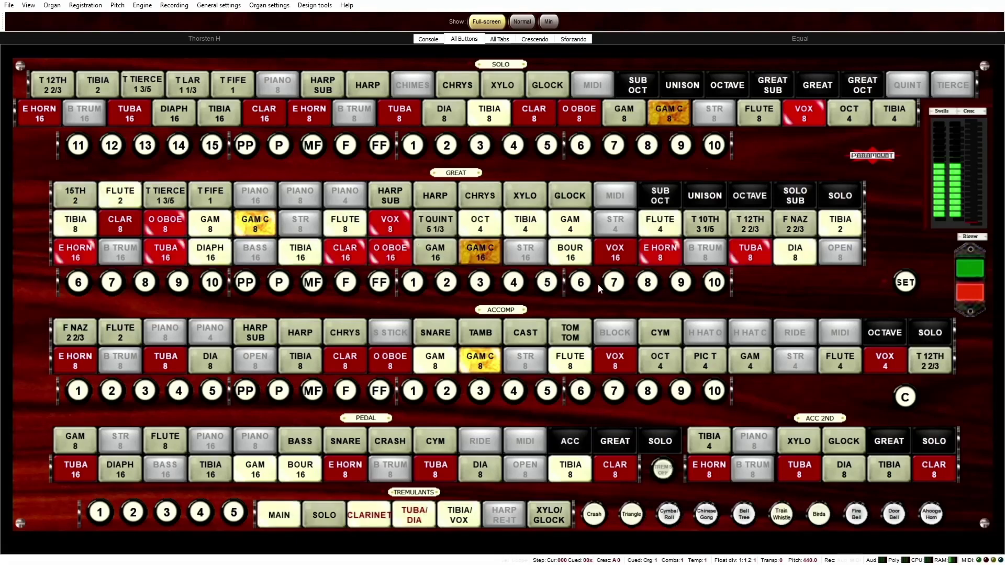
click(515, 283)
click(477, 282)
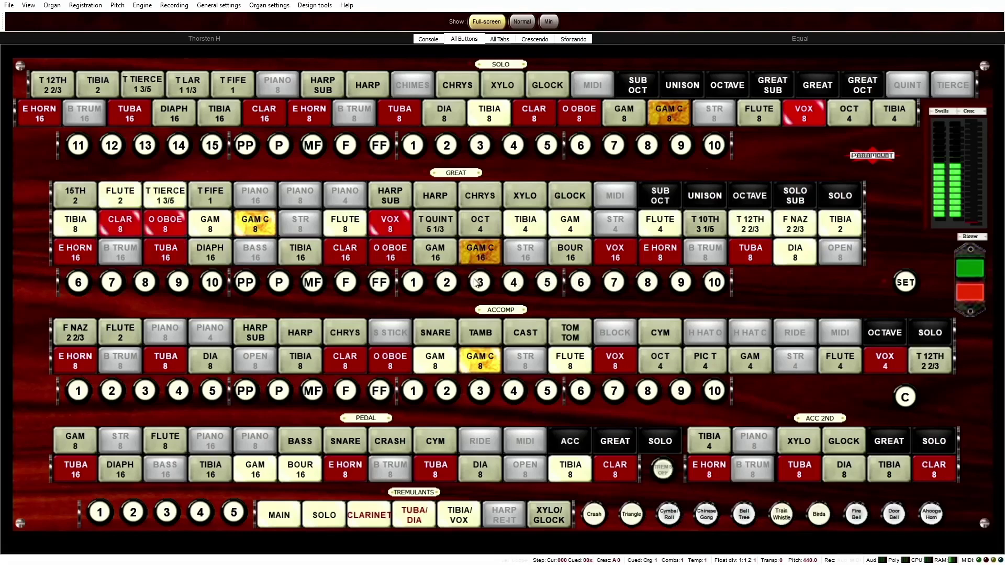
click(450, 283)
click(648, 285)
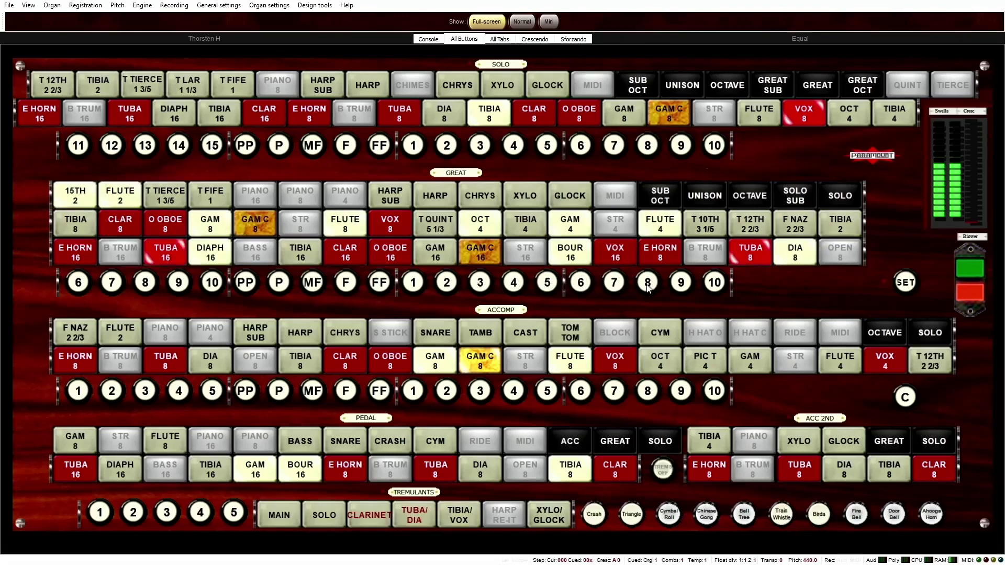
- Add the OCTAVE coupler and store the registration as Great combination 8
click(745, 198)
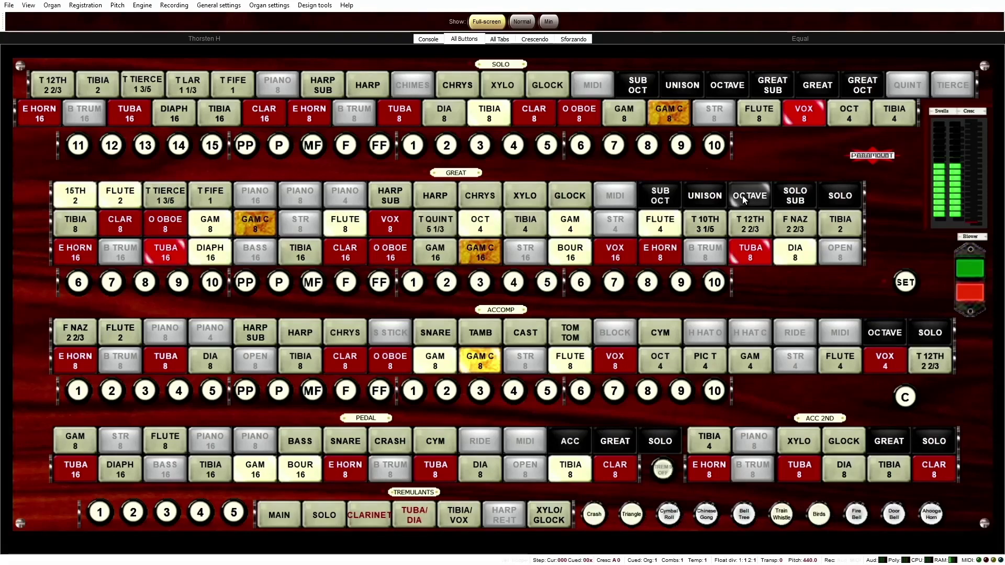
click(899, 281)
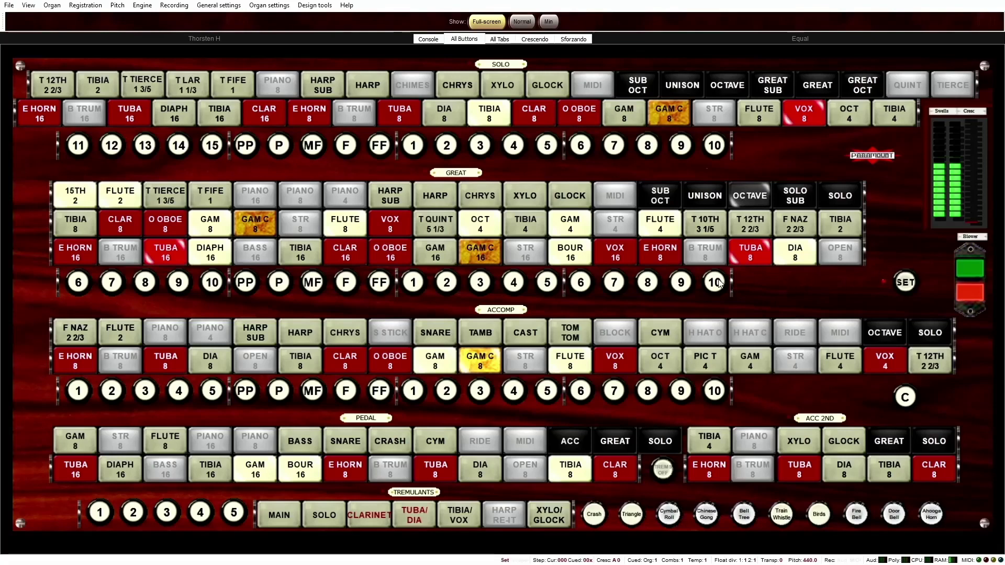
click(645, 284)
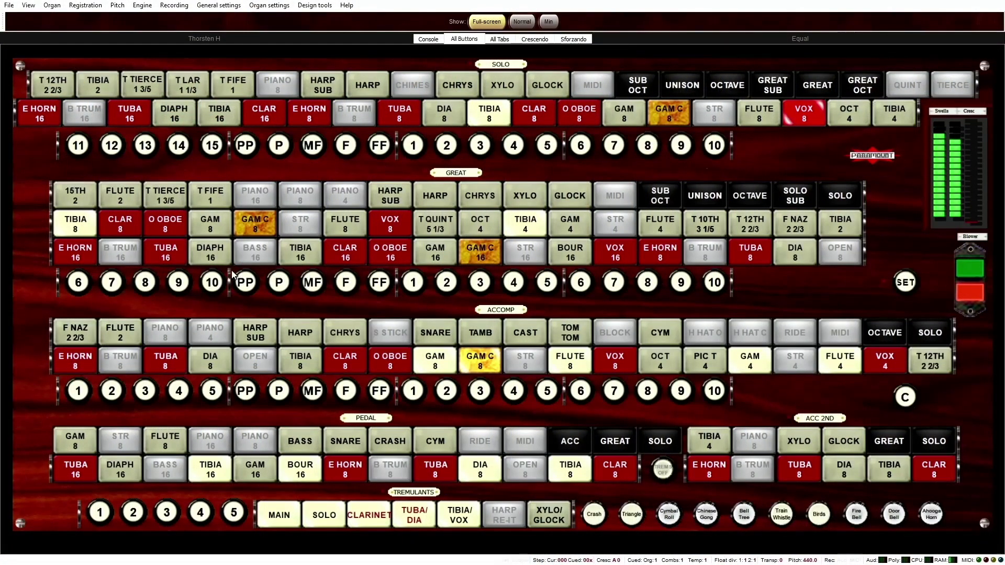
- Step through Great PP, P, MF and F, trying Flute 4 and T Fife 1, then recall a louder combination
click(245, 290)
click(286, 284)
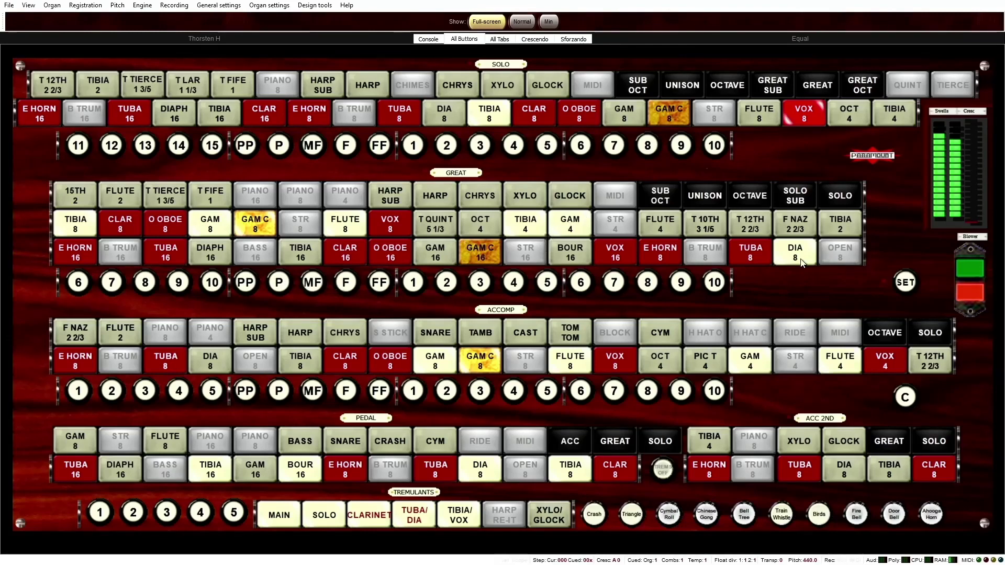
click(311, 283)
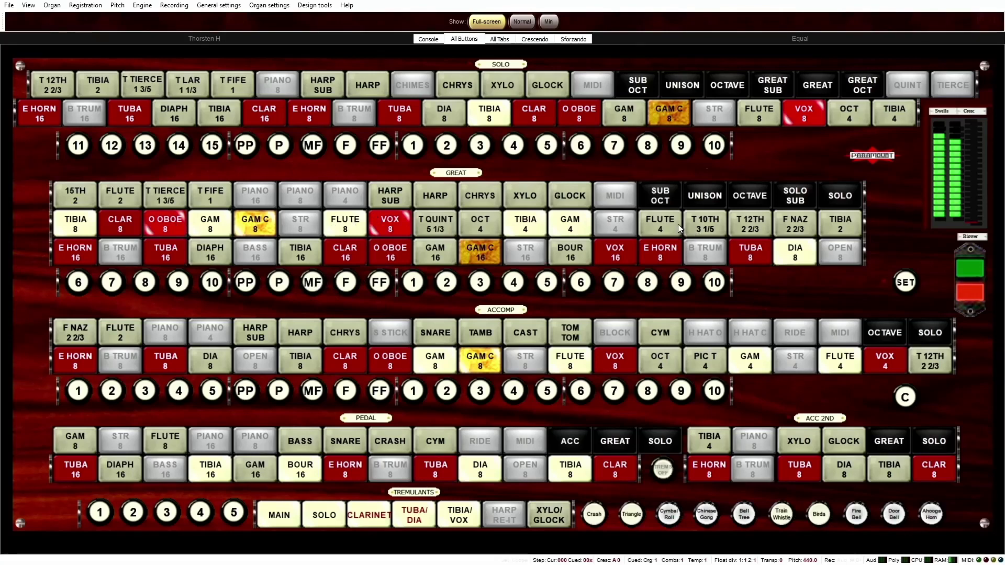
click(677, 226)
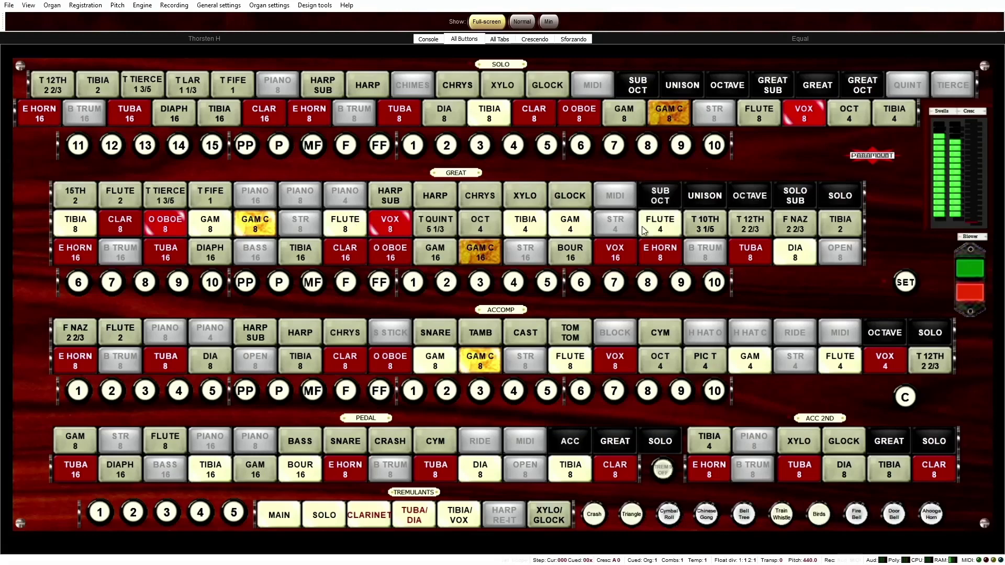
click(347, 284)
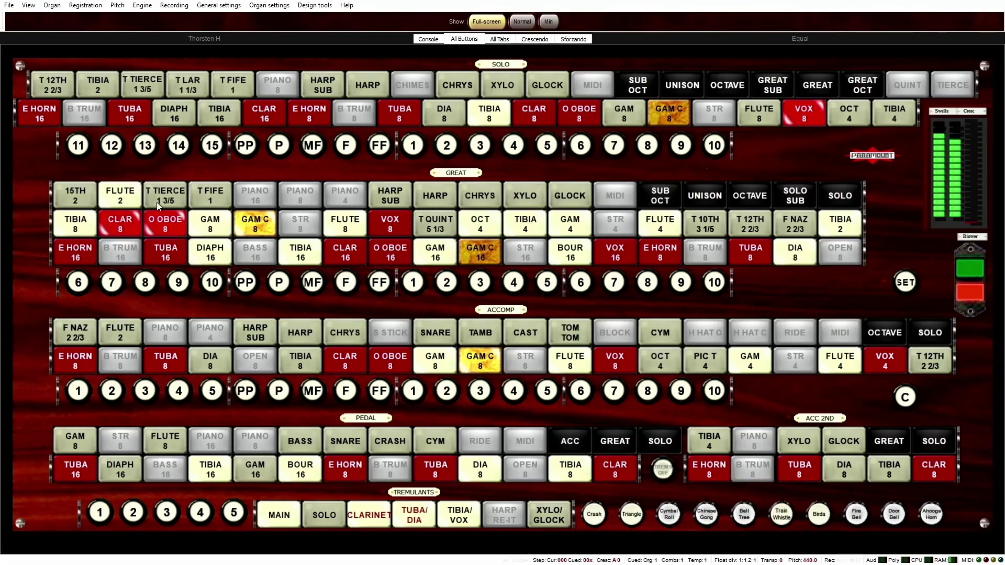
click(224, 194)
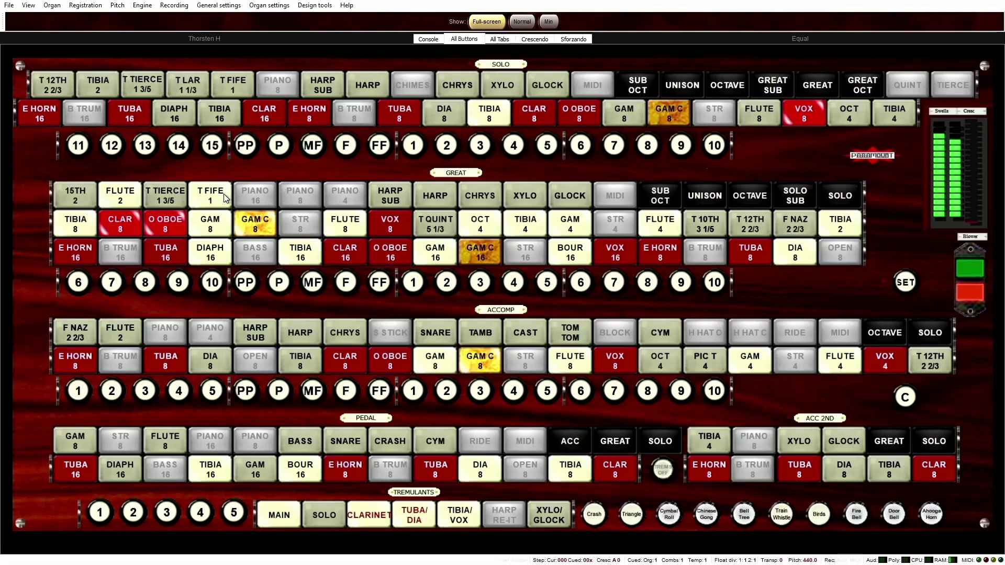
click(224, 193)
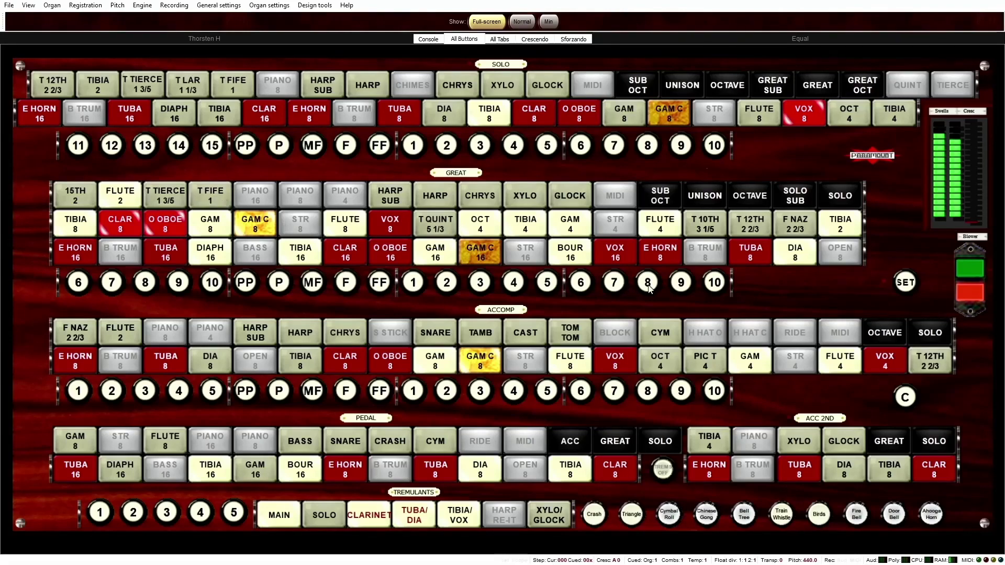
click(480, 282)
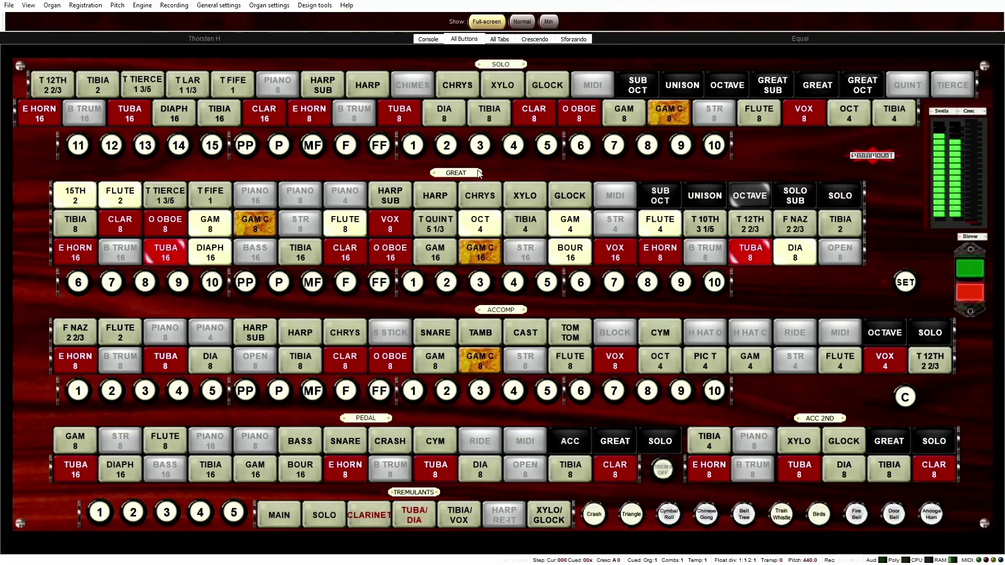
- Recall the Tibia-based registration stored on Great piston 1
click(413, 287)
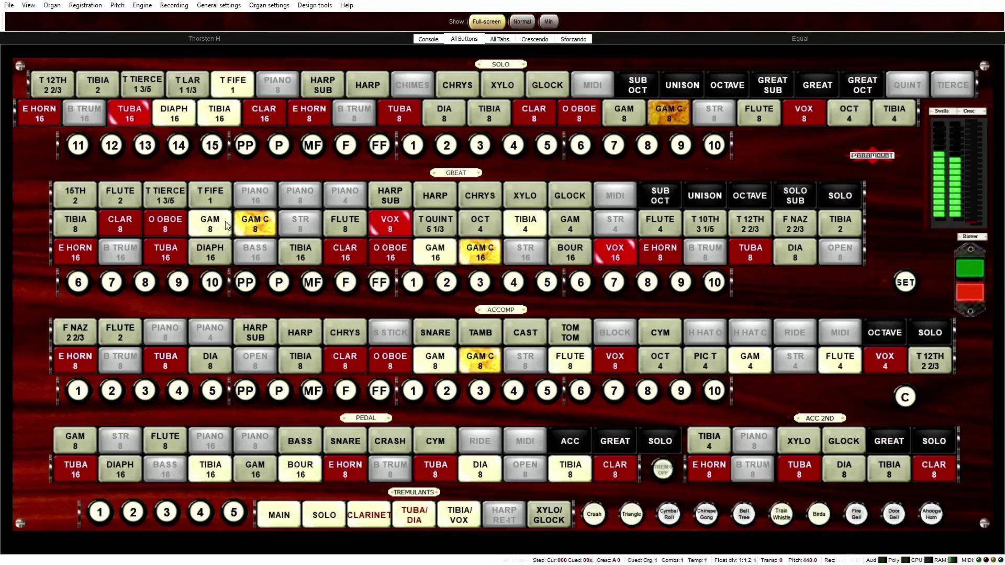
- Toggle the Great Flute 8 stop tab while clearing the existing Great stops
click(339, 229)
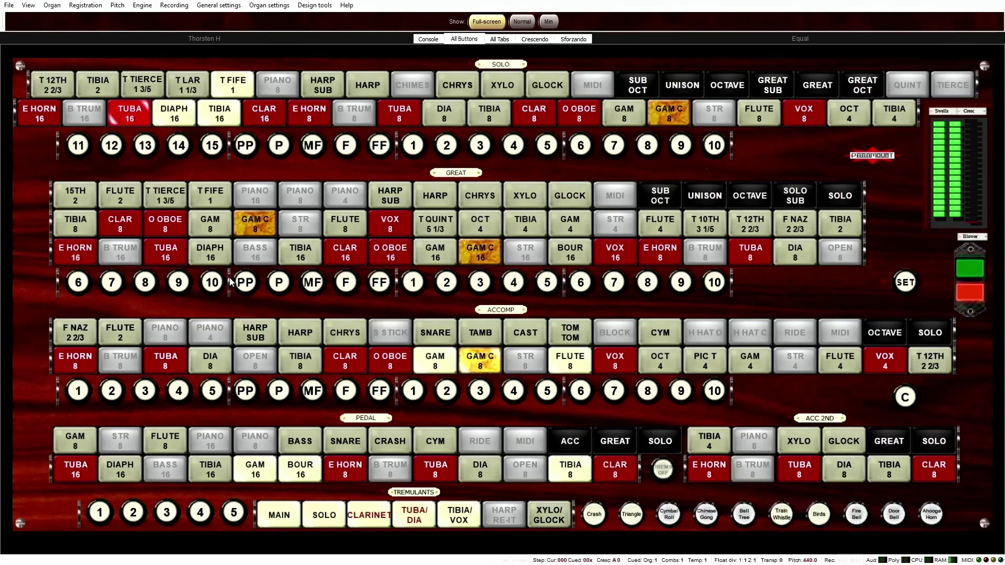
- Draw the Great Gam 8 stop plus the Great Octave and Sub Octave couplers
click(229, 220)
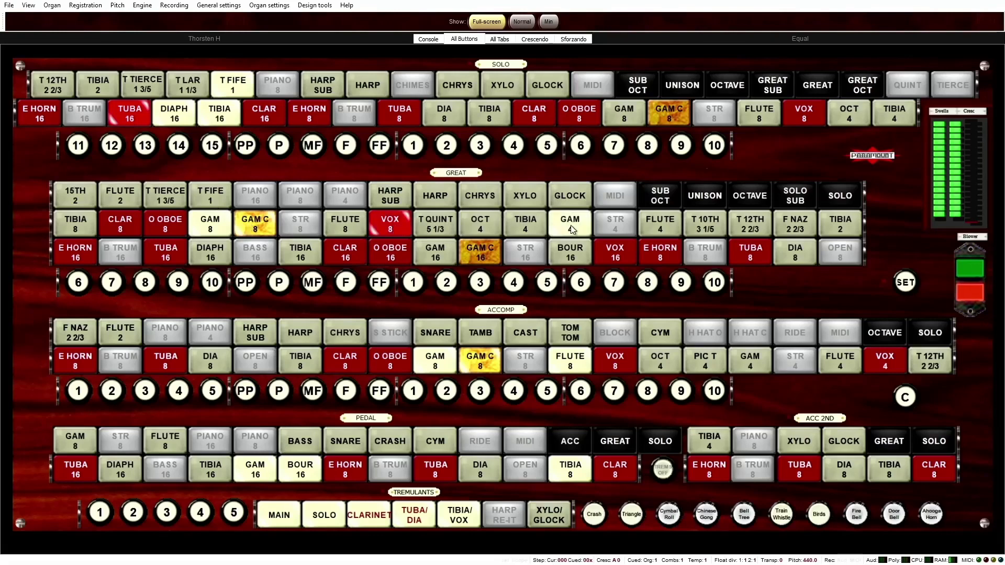
click(753, 196)
click(662, 201)
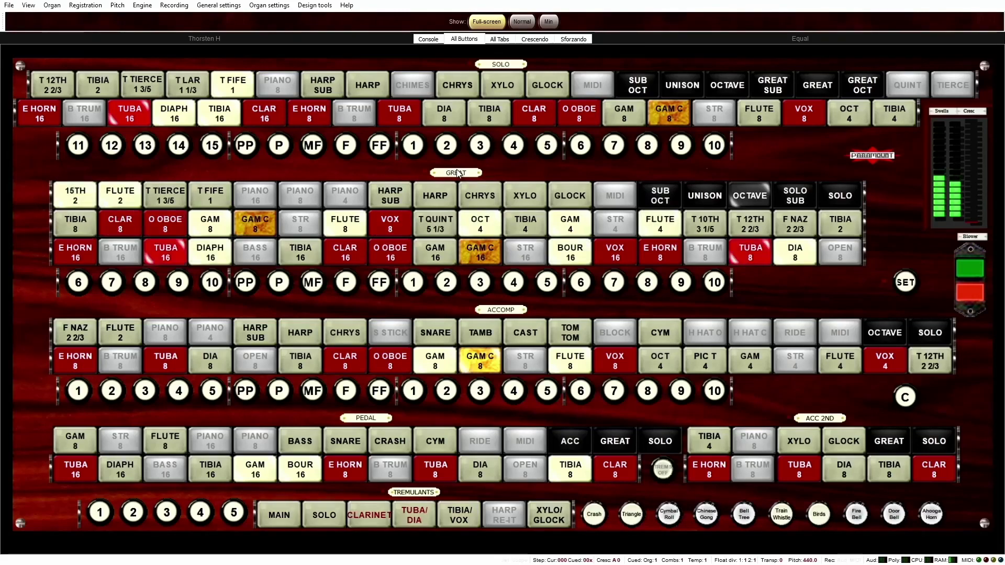
- Recall Great pistons 1 through 5 in turn, then pistons 1, 2 and 3 again
click(420, 289)
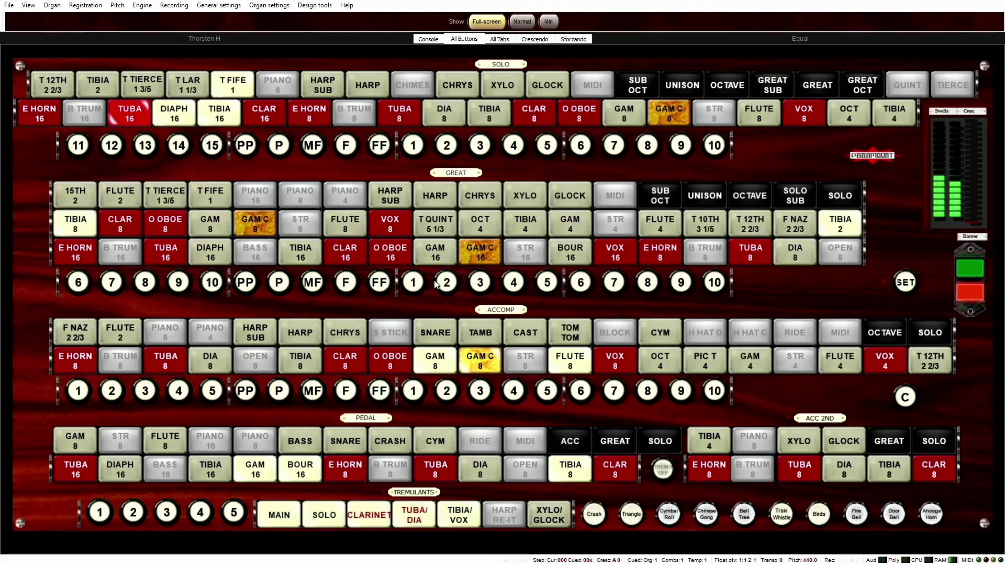
click(447, 285)
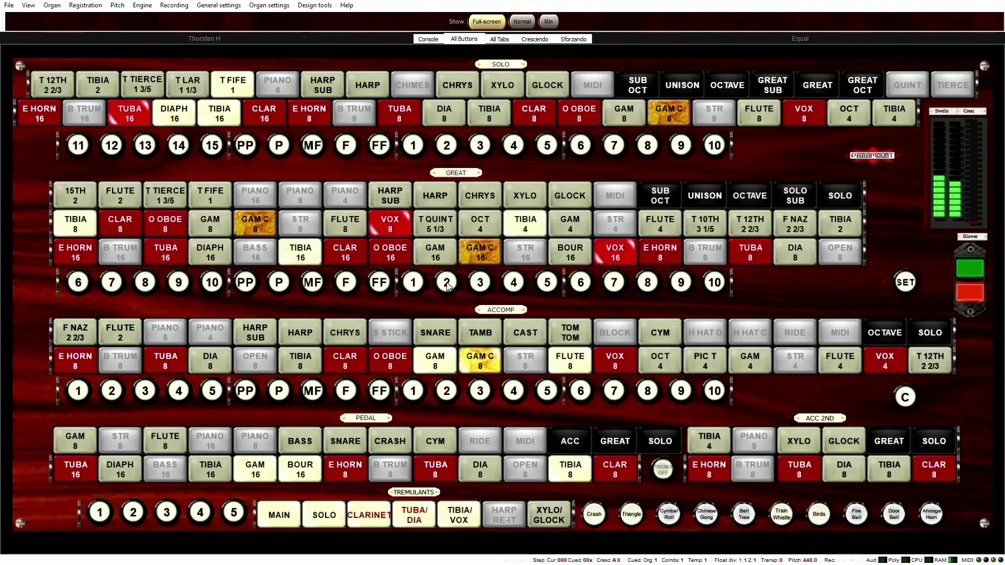
click(479, 283)
click(521, 282)
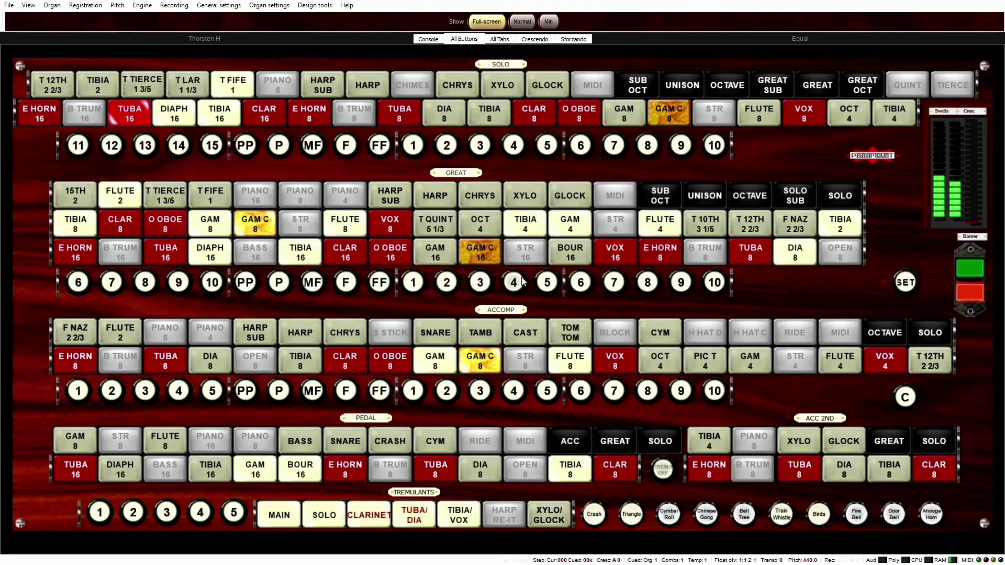
click(551, 287)
click(417, 289)
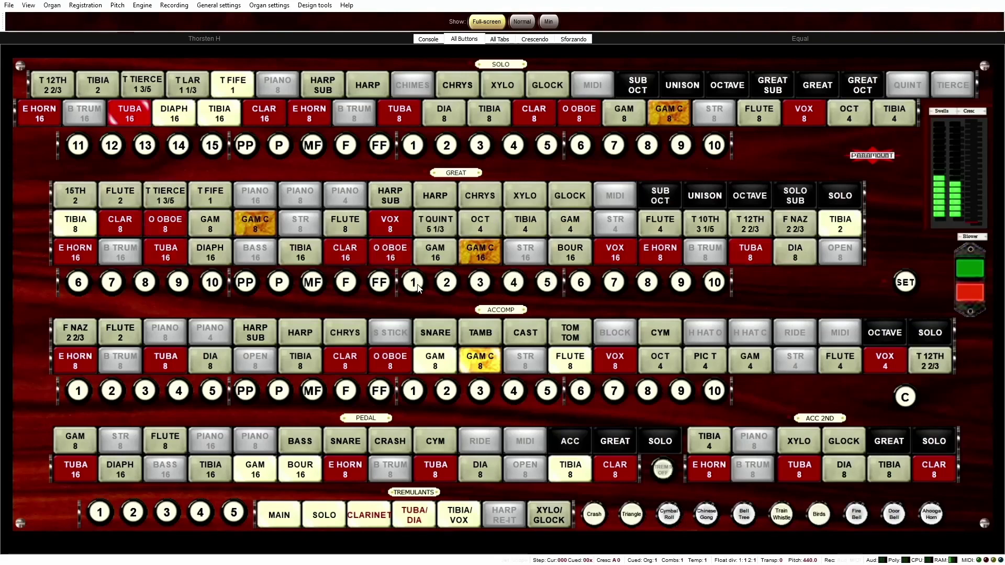
click(453, 290)
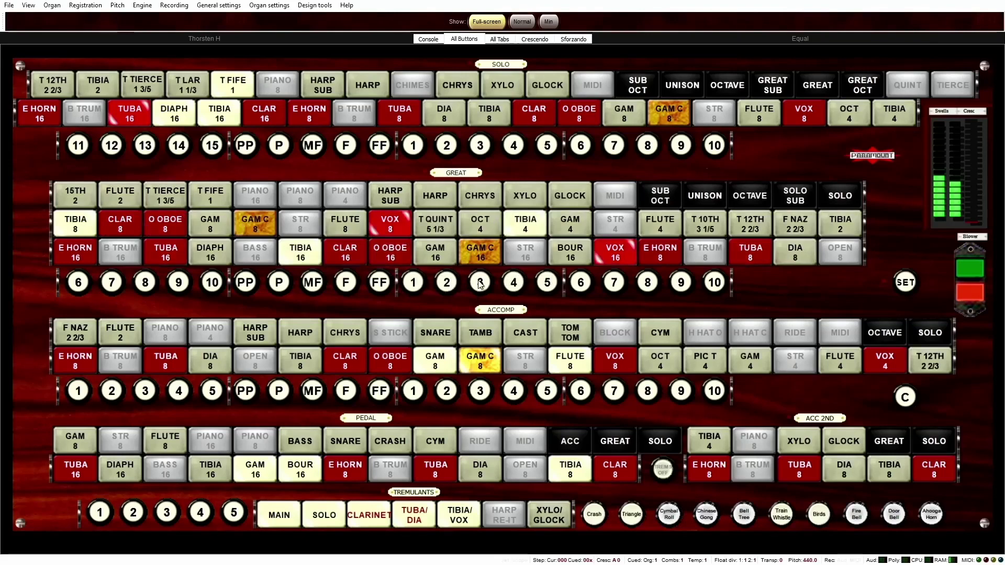
click(481, 286)
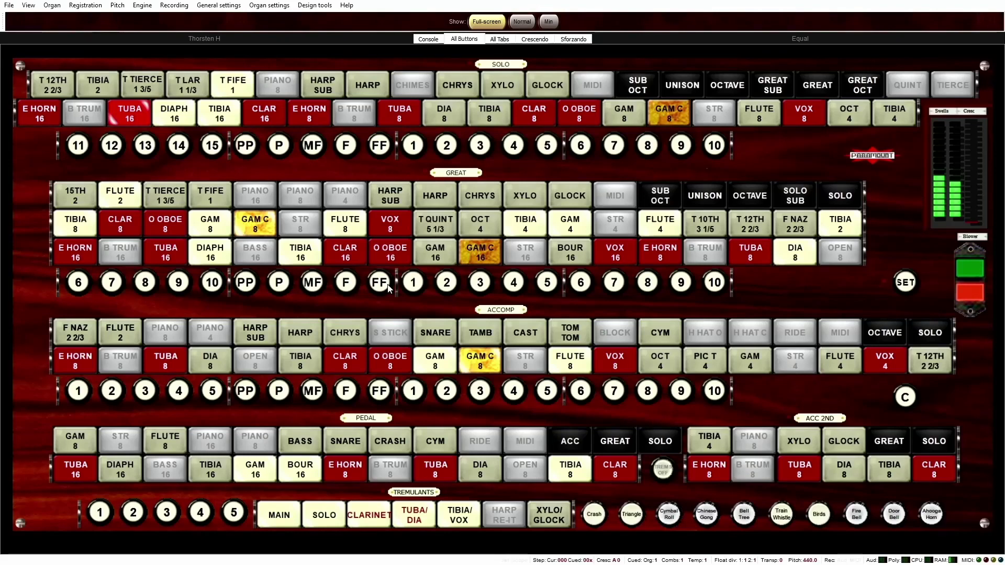
- Recall Great PP, then Accomp pistons including P and MF, and show the console page
click(253, 286)
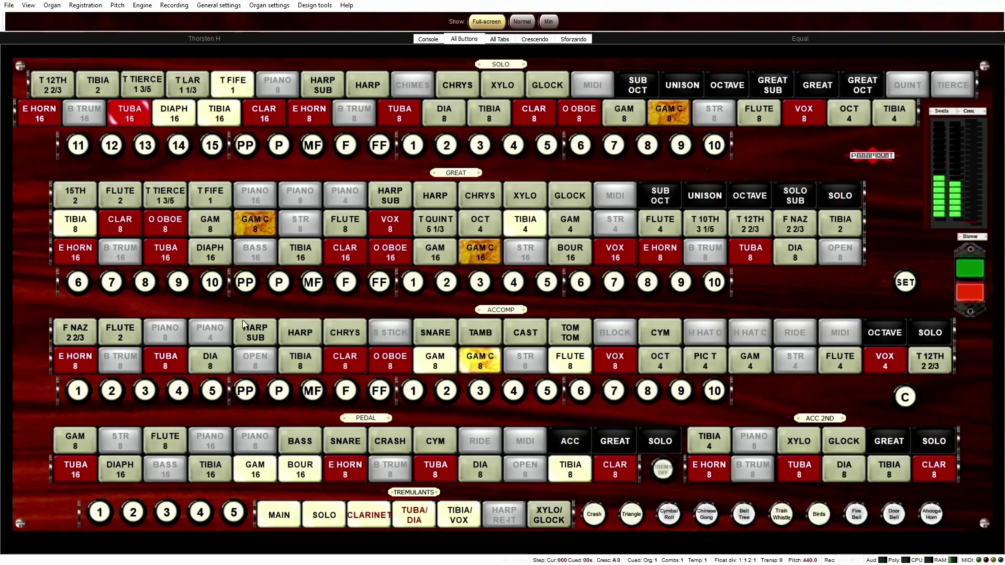
click(310, 396)
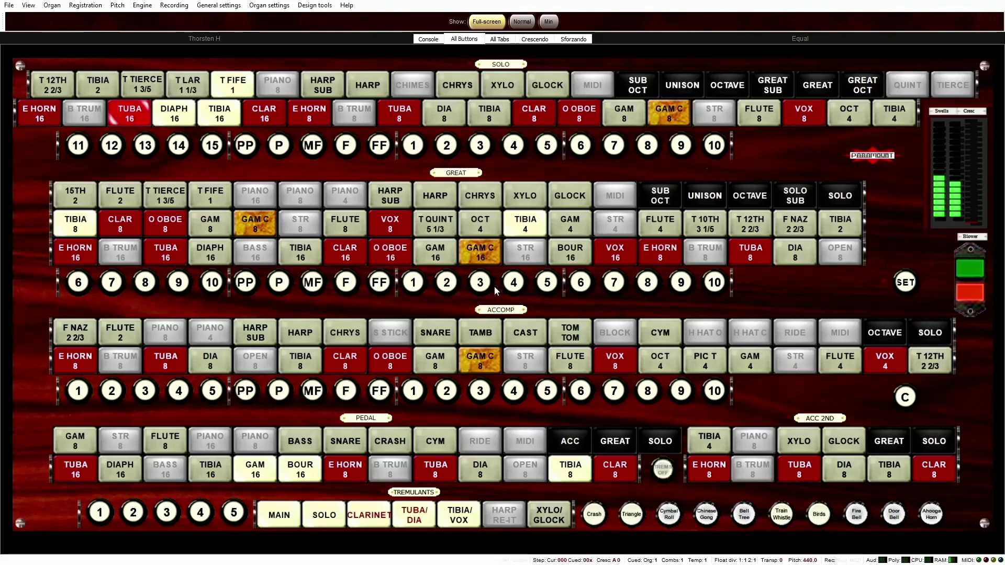
click(282, 393)
click(313, 391)
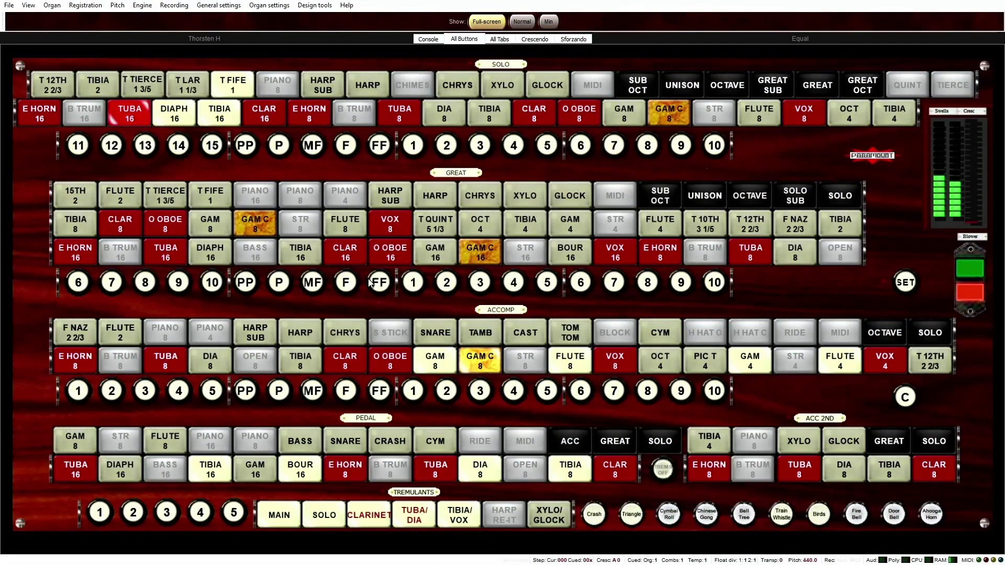
click(428, 39)
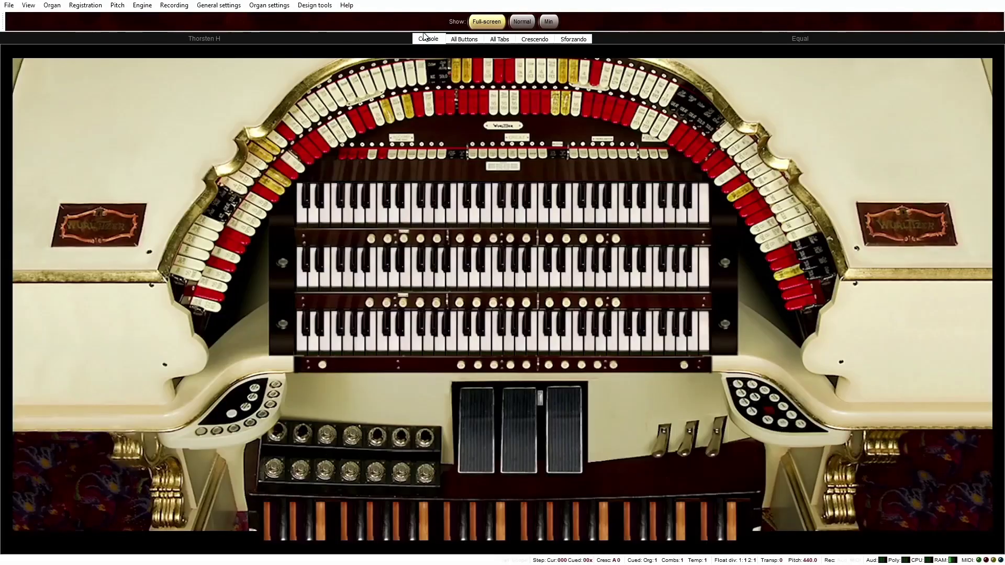